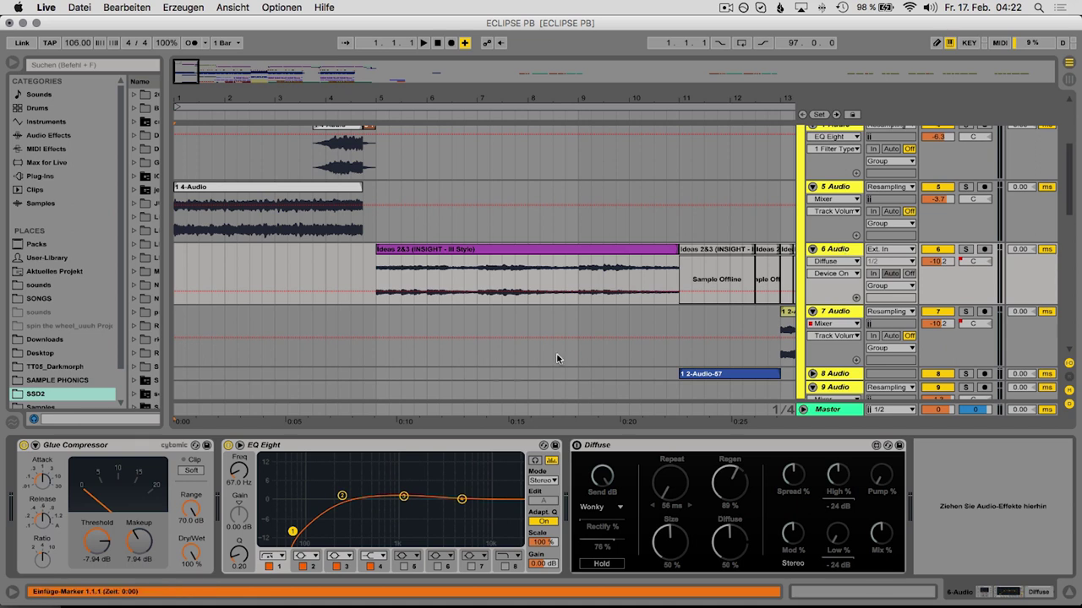
# Step: Switch on the Diffuse effect on track 6 Audio and insert a new audio track directly below it
pyautogui.click(620, 449)
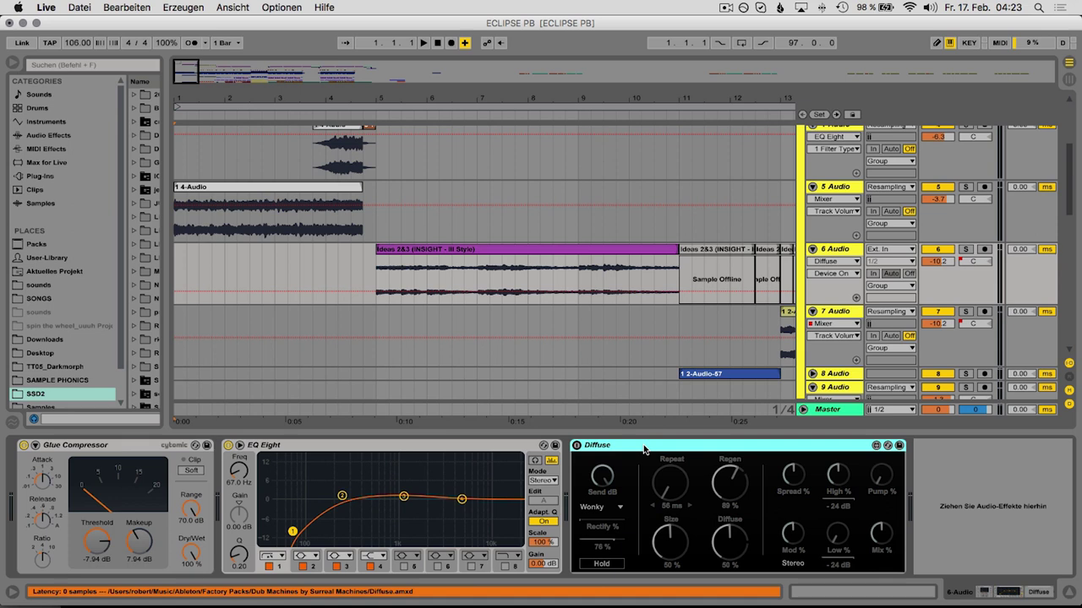
pyautogui.click(577, 448)
pyautogui.click(849, 251)
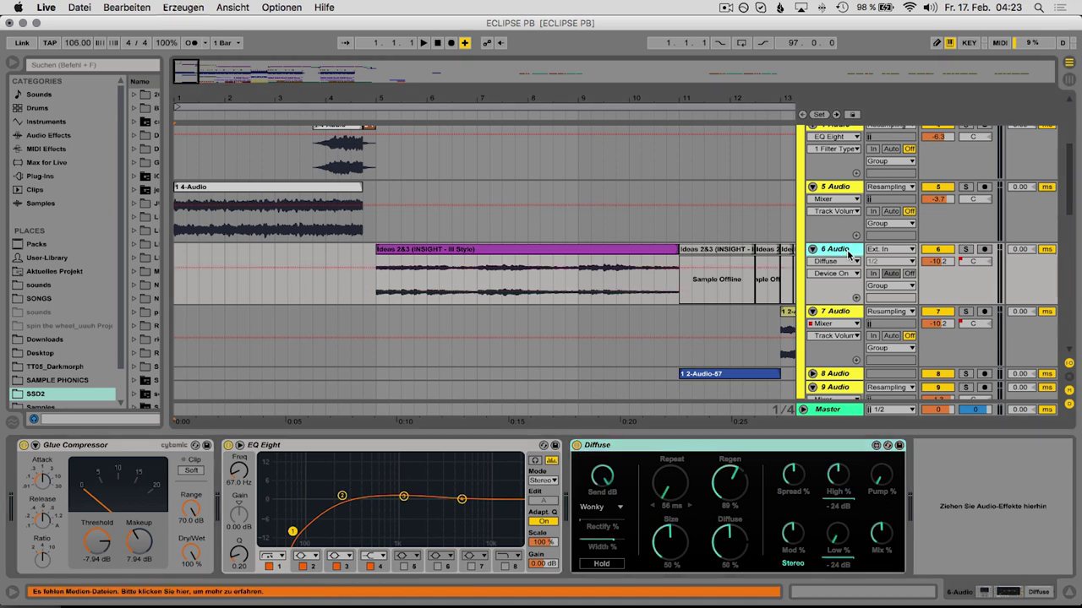
pyautogui.press('super+t')
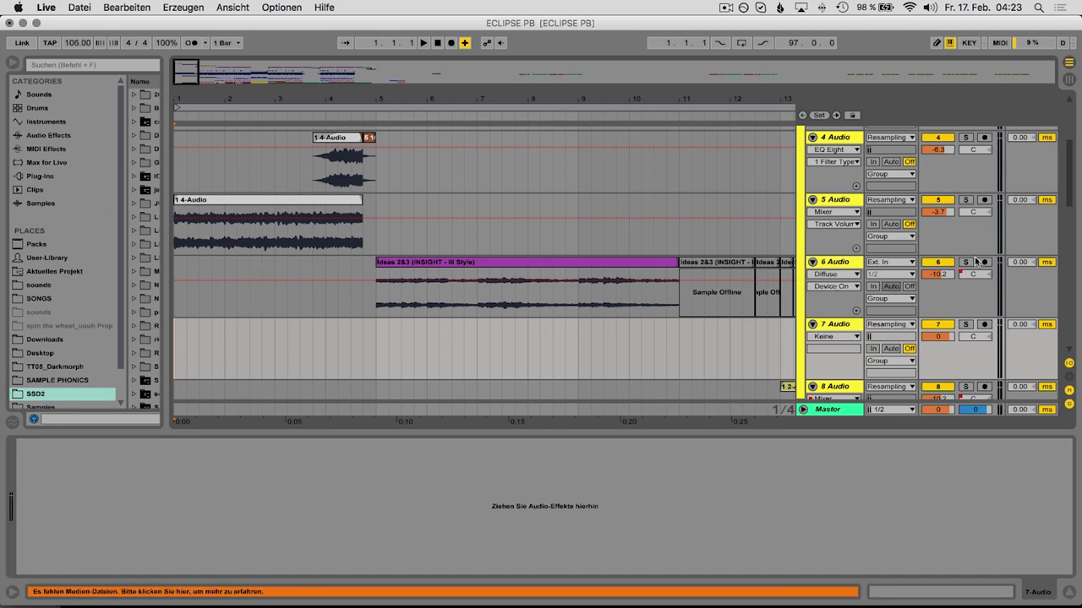
# Step: Start resampling the soloed track 6 Audio onto the new audio track from bar 5
pyautogui.click(445, 262)
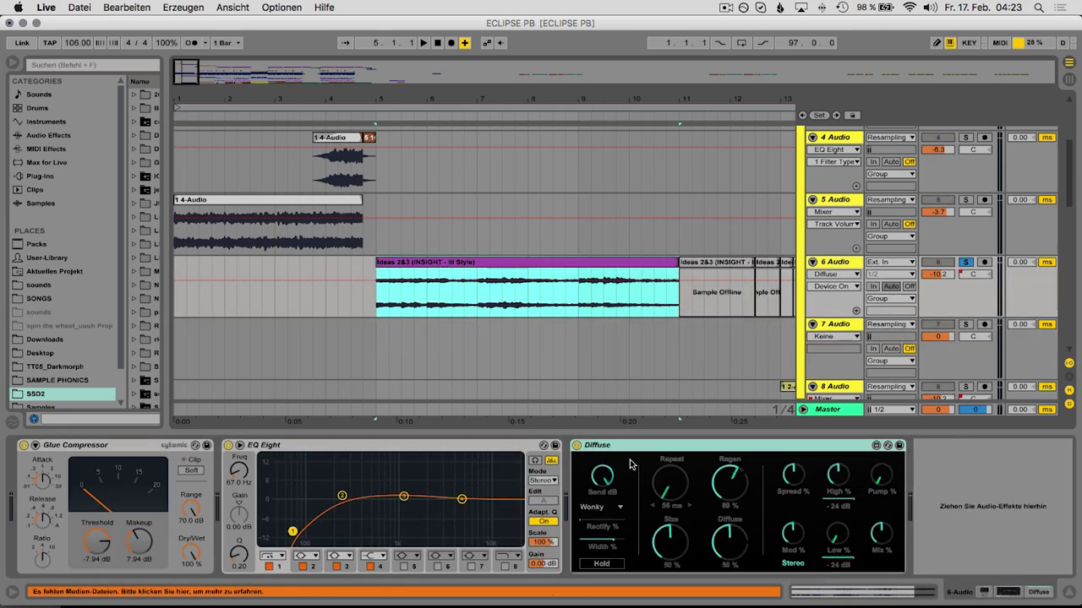
pyautogui.click(374, 349)
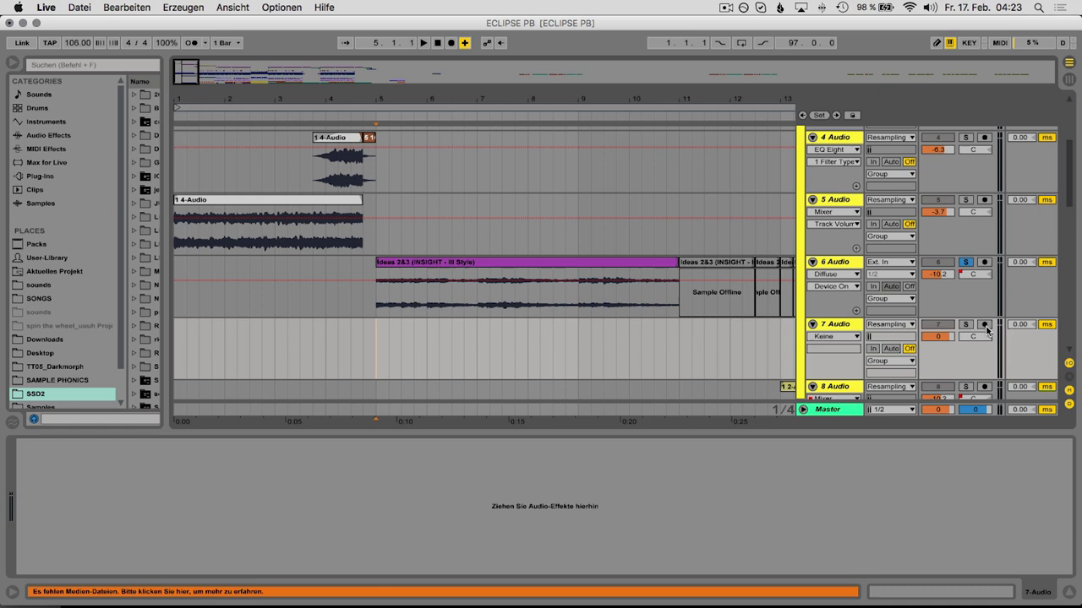
pyautogui.click(450, 43)
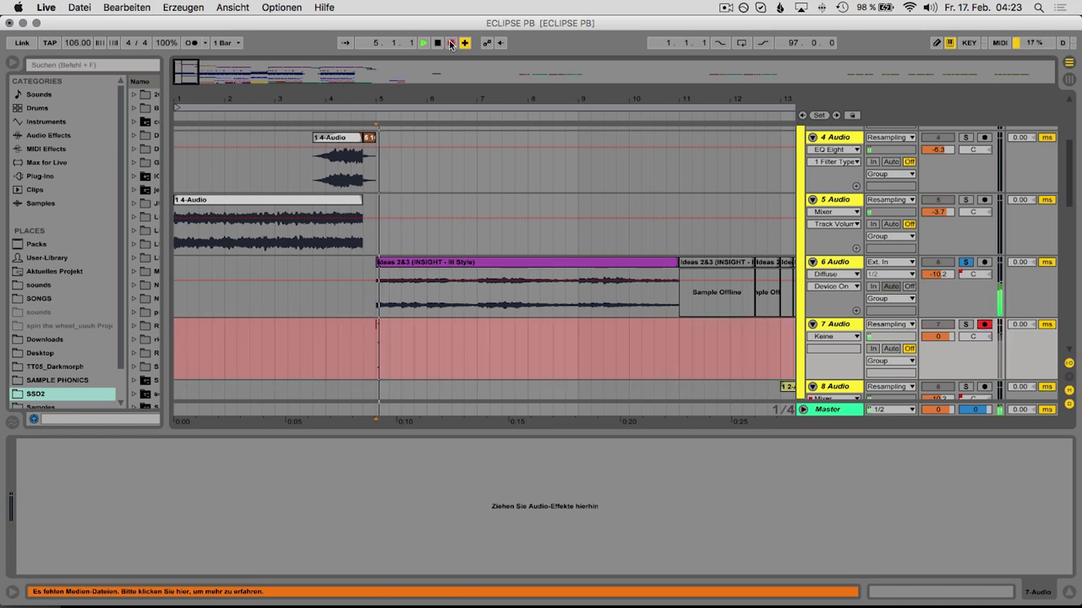
# Step: While recording, raise the Diffuse effect's Repeat to 1 s, Regen to 150 %, Size to 100 % and Diffuse to 100 %
pyautogui.click(831, 263)
pyautogui.click(831, 263)
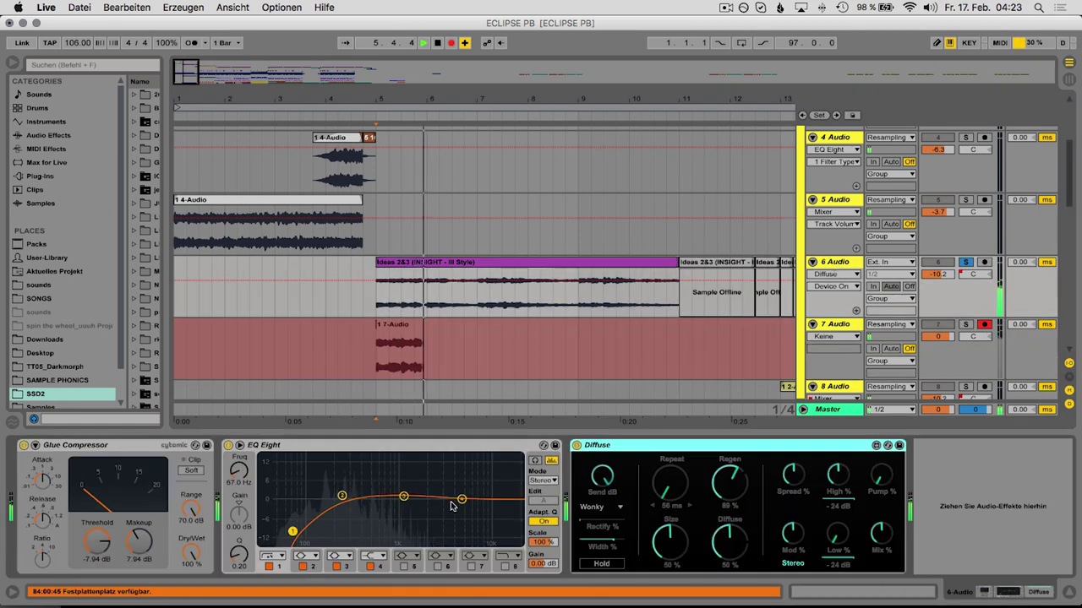
pyautogui.moveTo(687, 493); pyautogui.dragTo(687, 460)
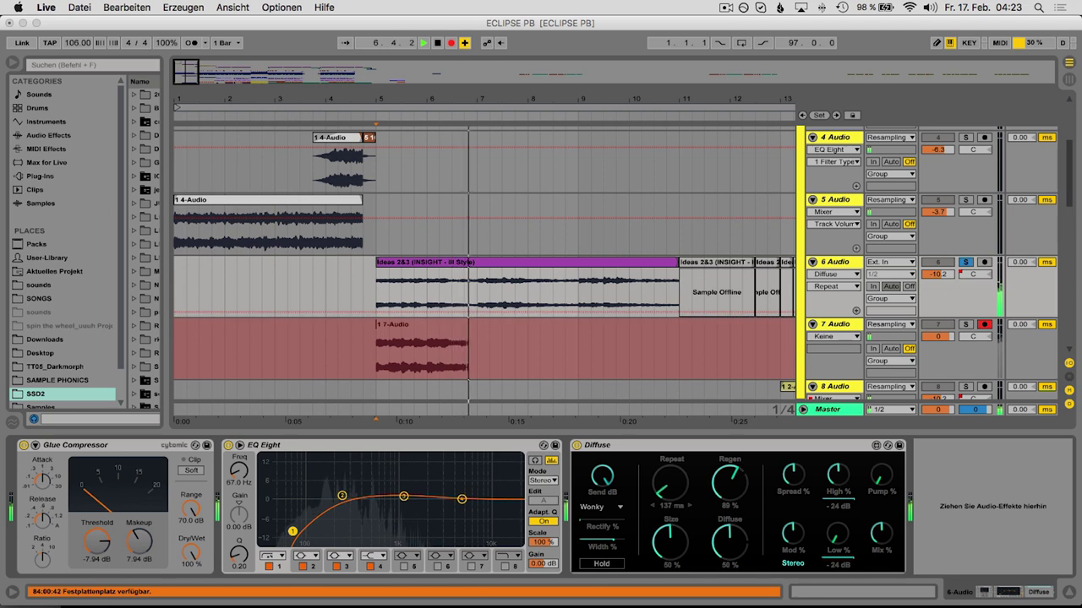
pyautogui.moveTo(673, 531); pyautogui.dragTo(673, 524)
pyautogui.click(728, 488)
pyautogui.moveTo(728, 488); pyautogui.dragTo(727, 469)
pyautogui.click(673, 490)
pyautogui.moveTo(674, 490); pyautogui.dragTo(673, 414)
pyautogui.moveTo(674, 545); pyautogui.dragTo(674, 507)
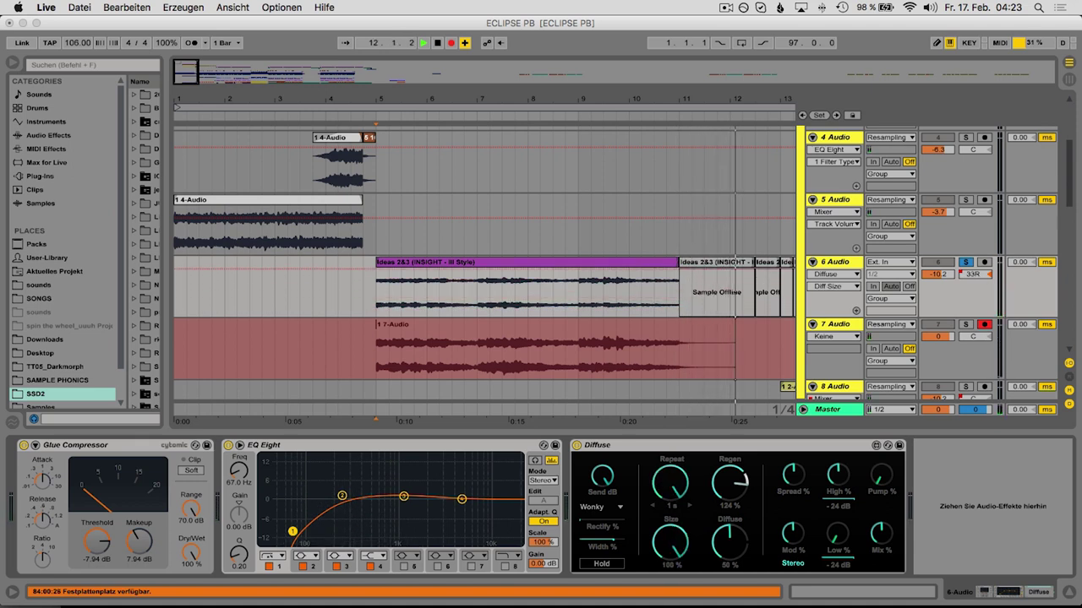
pyautogui.moveTo(724, 544); pyautogui.dragTo(728, 456)
# Step: Stop the resampling recording and switch off the Diffuse effect on track 6 Audio
pyautogui.moveTo(605, 93); pyautogui.dragTo(606, 42)
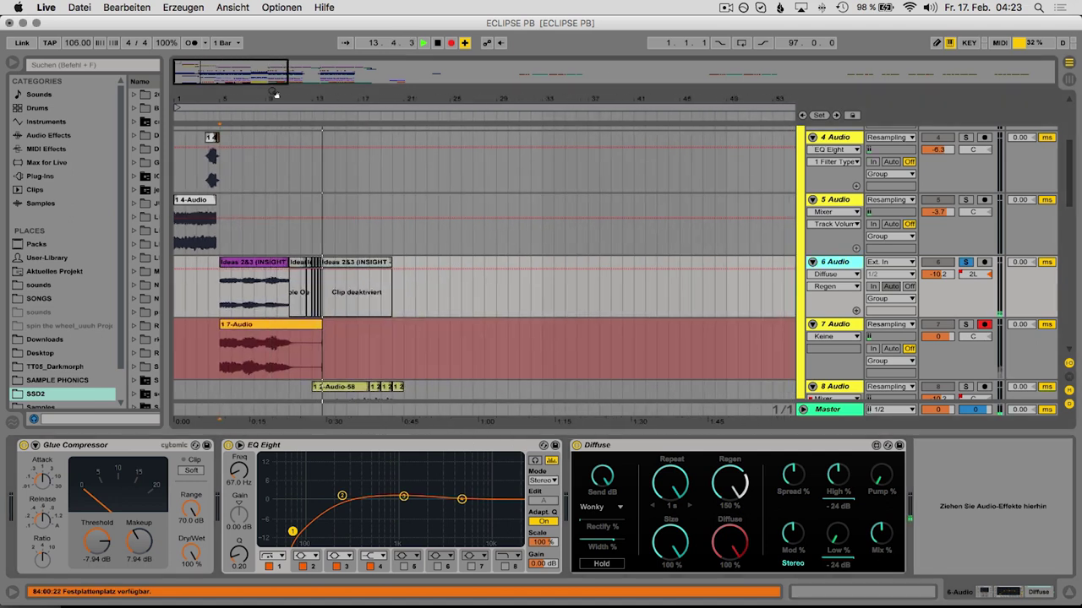
pyautogui.press('space')
pyautogui.moveTo(214, 94); pyautogui.dragTo(214, 160)
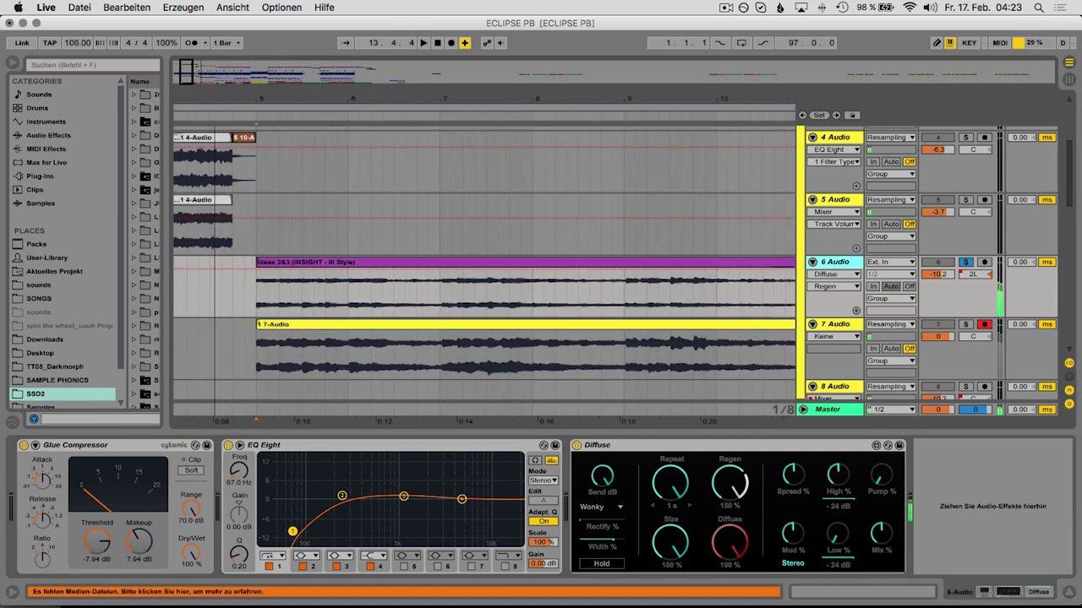
pyautogui.click(577, 446)
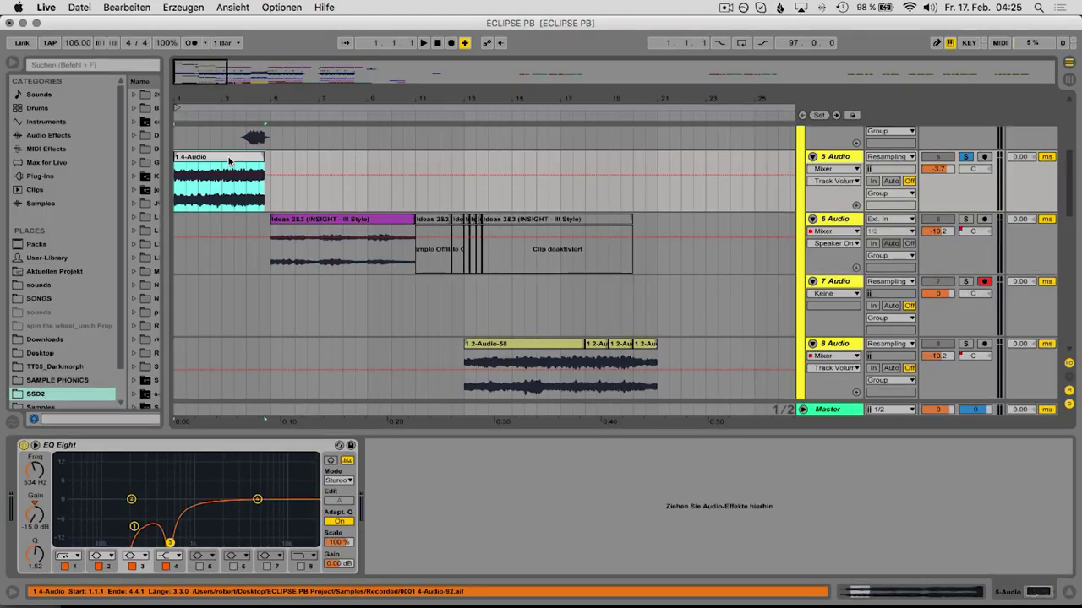
# Step: Play the soloed 4-Audio clip on track 5 Audio from the start of the song
pyautogui.press('space')
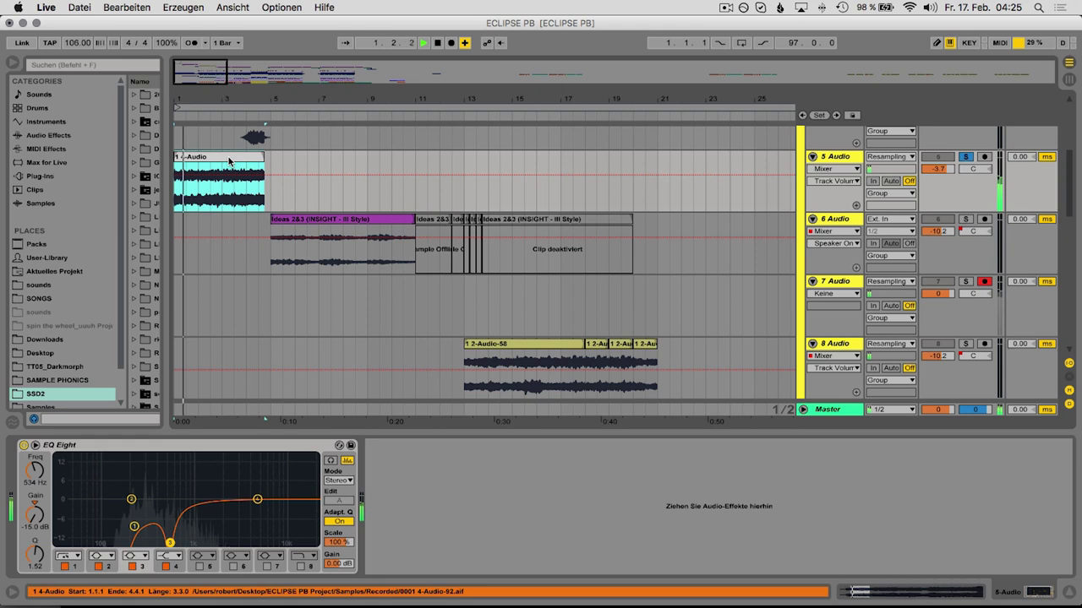
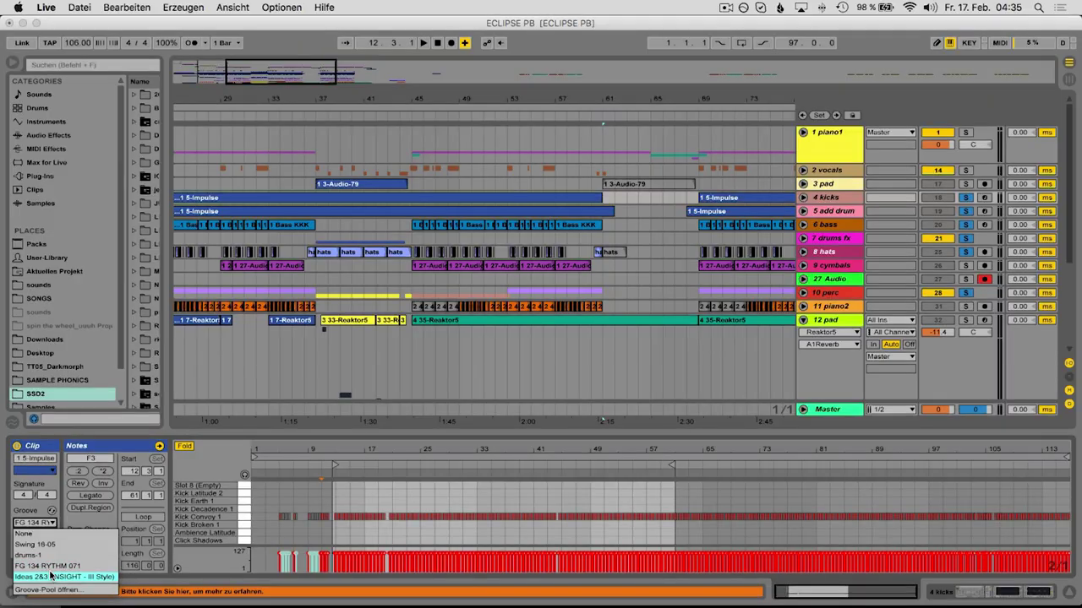
# Step: Assign the groove Ideas 2&3 (INSIGHT - III Style) to the 5-Impulse clip on the kicks track
pyautogui.click(51, 574)
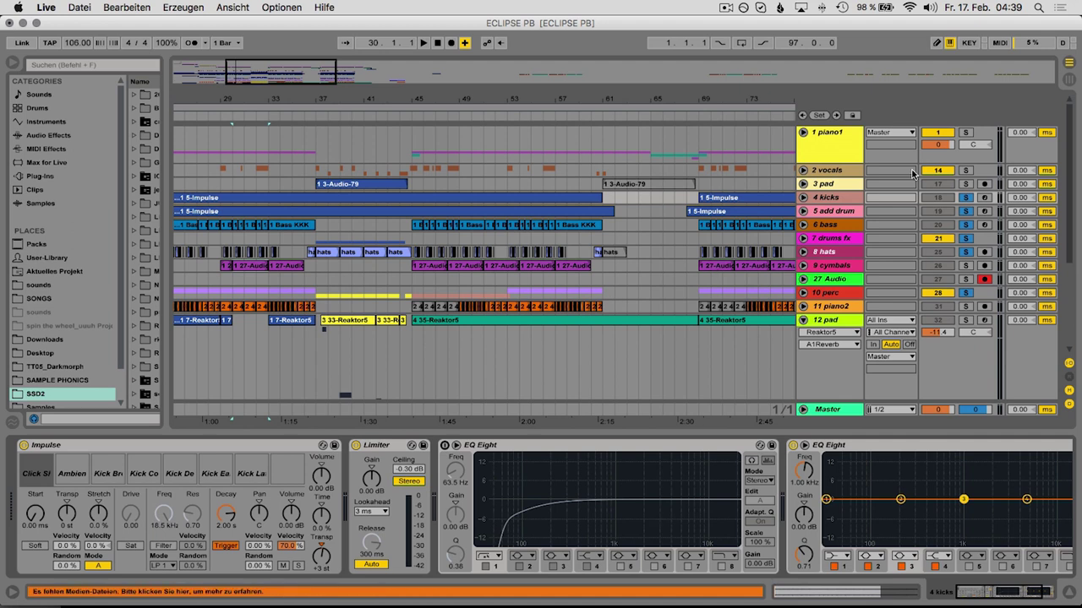
# Step: Open the 5-Impulse clip's notes and transpose all Kick Convoy 1 notes to Kick Earth 1, auditioning Kick Broken 1 and Kick Decadence 1
pyautogui.click(802, 199)
pyautogui.click(451, 197)
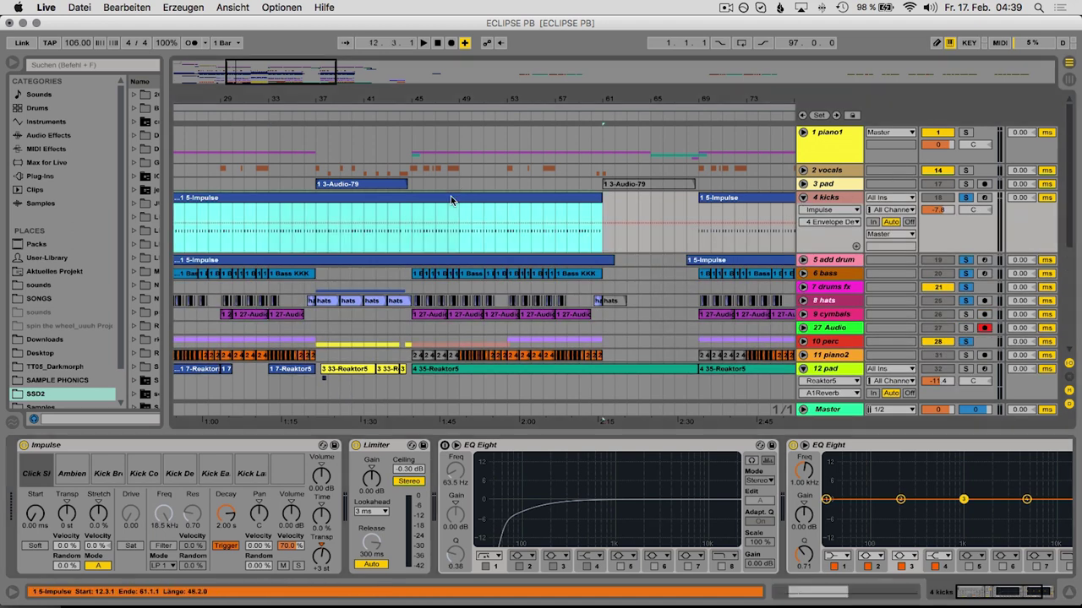
pyautogui.moveTo(361, 453); pyautogui.dragTo(362, 490)
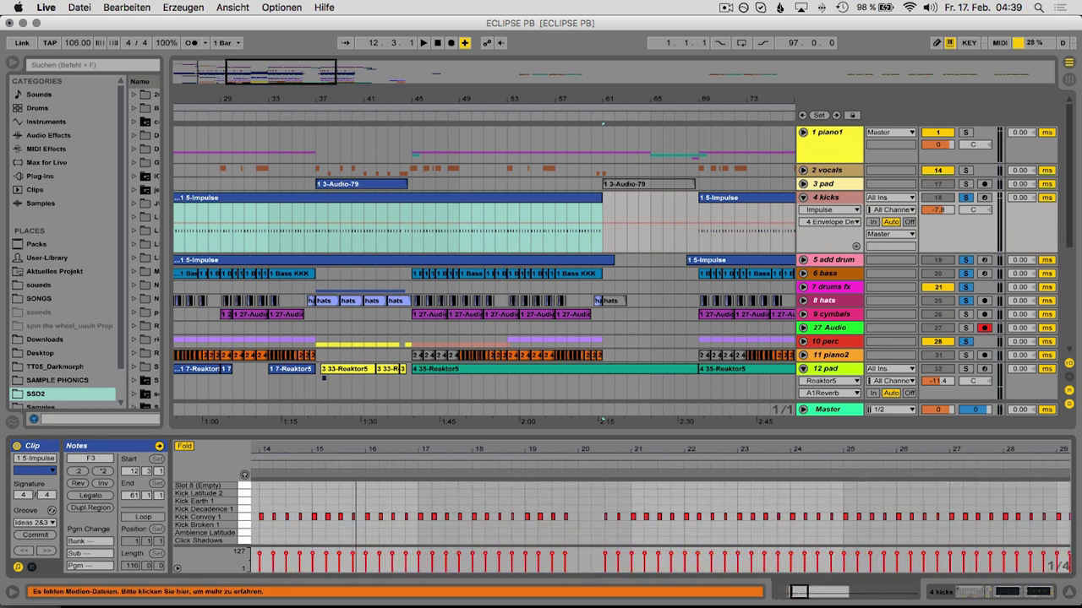
pyautogui.click(241, 519)
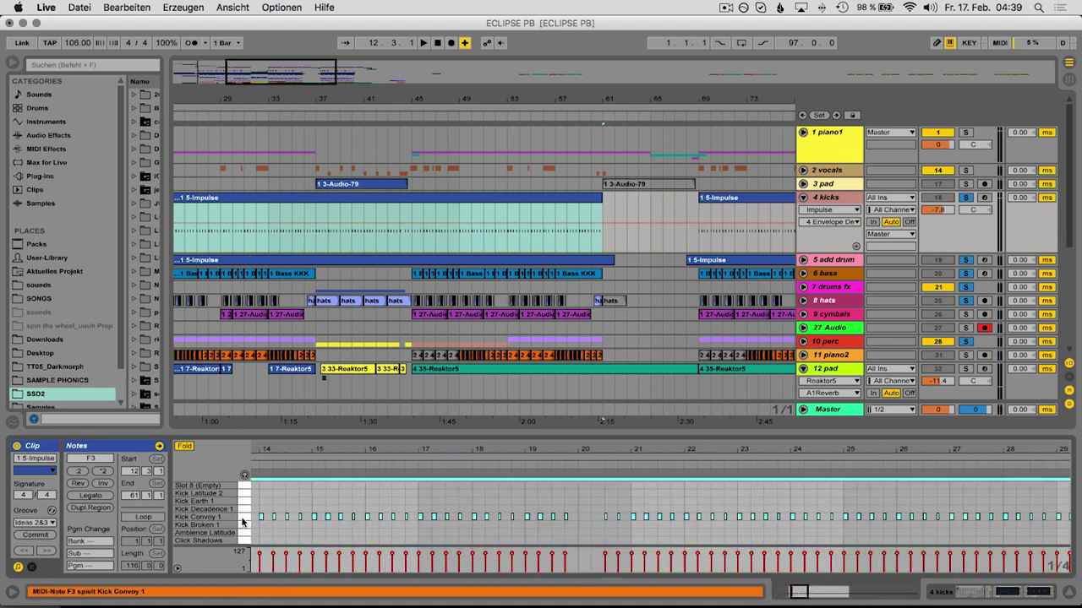
pyautogui.press('Down')
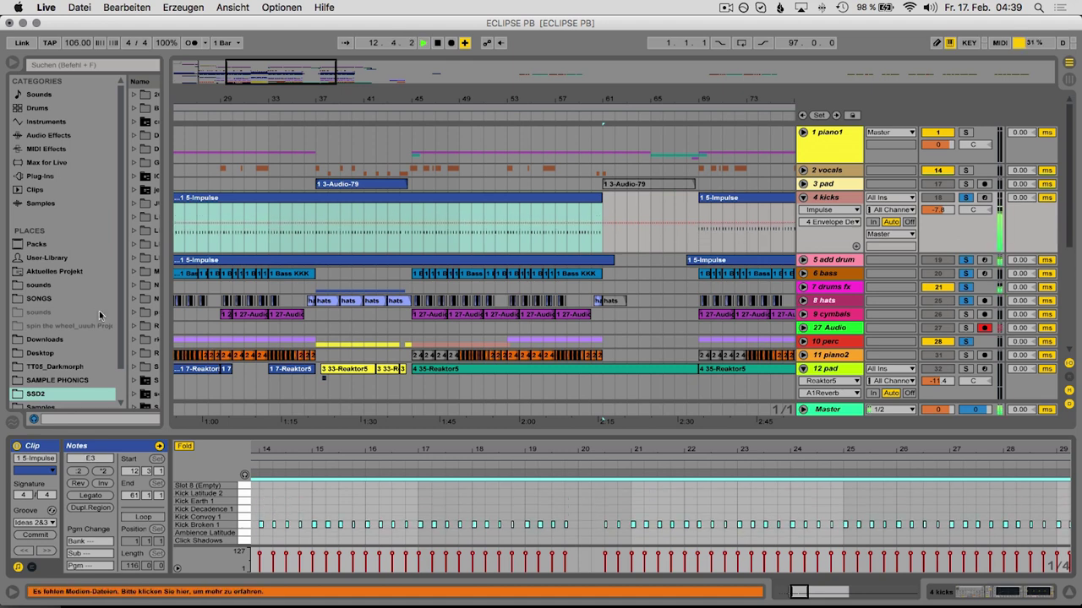
pyautogui.press('Up')
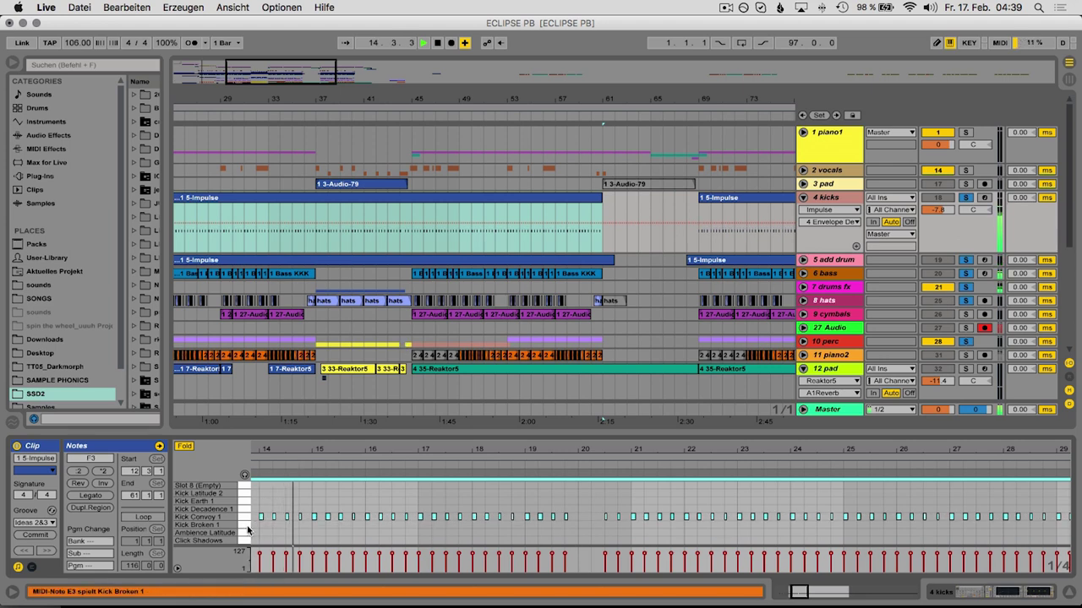
pyautogui.press('Up')
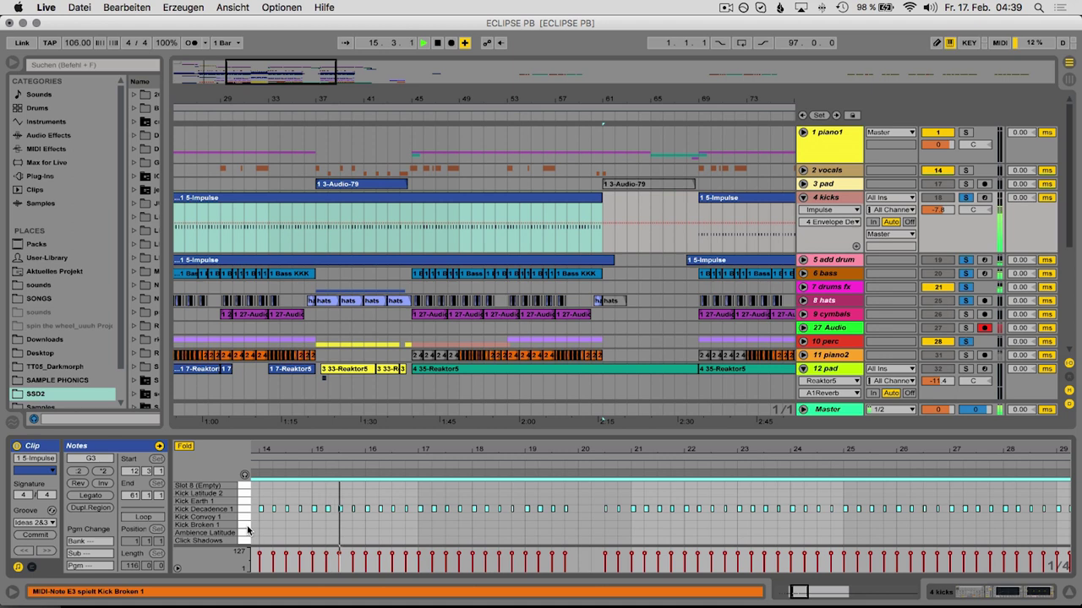
pyautogui.press('Up')
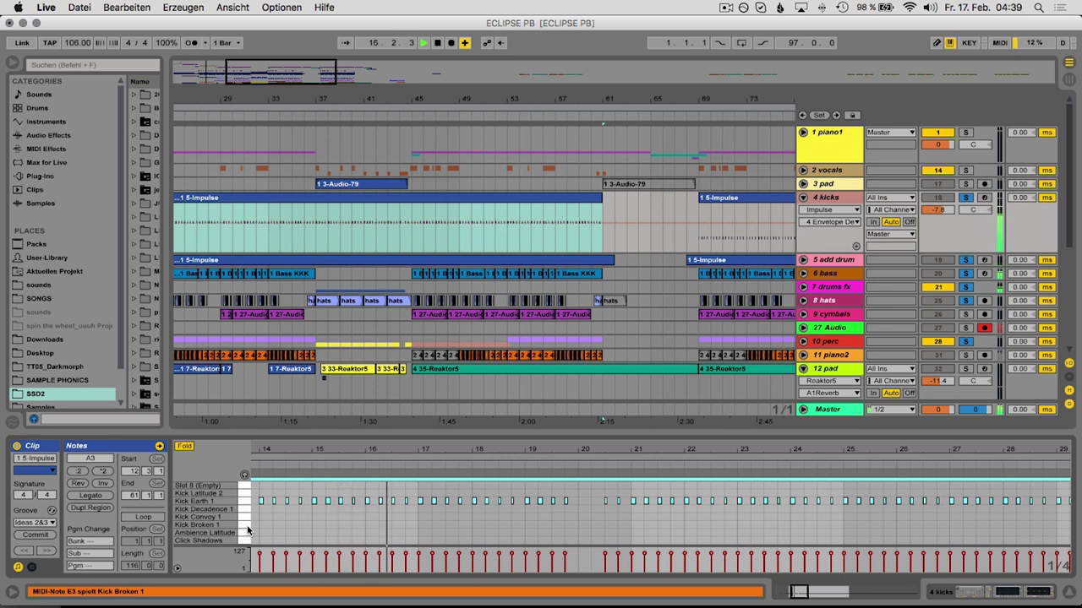
# Step: Adjust the Kick Earth slot's decay in Impulse, trying 80.2 ms and 27.1 ms before raising it again
pyautogui.hotkey('shift', 'Tab')
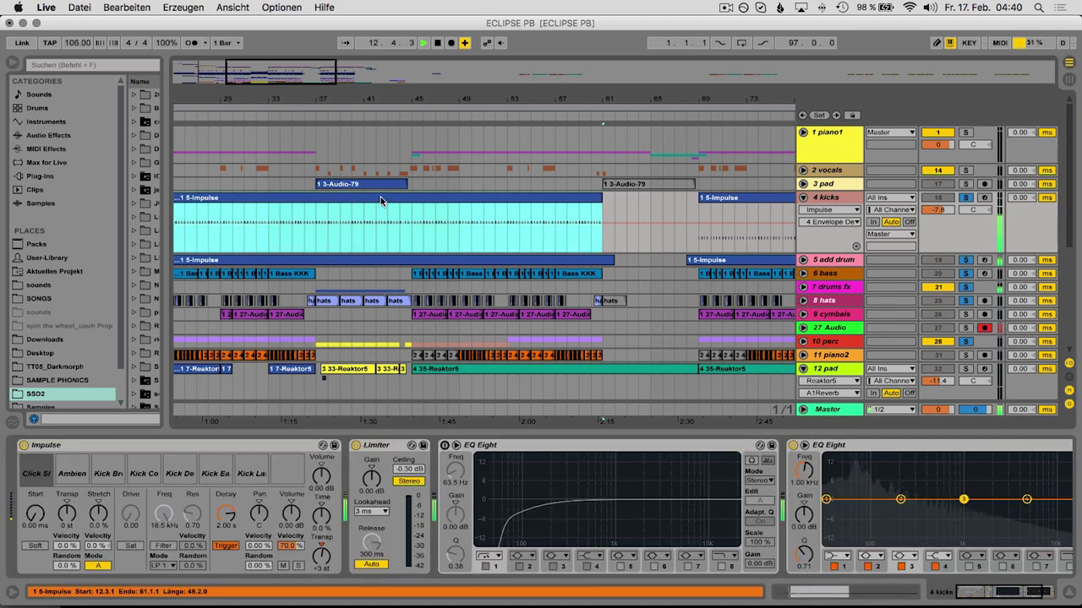
pyautogui.click(224, 461)
pyautogui.moveTo(224, 513); pyautogui.dragTo(225, 547)
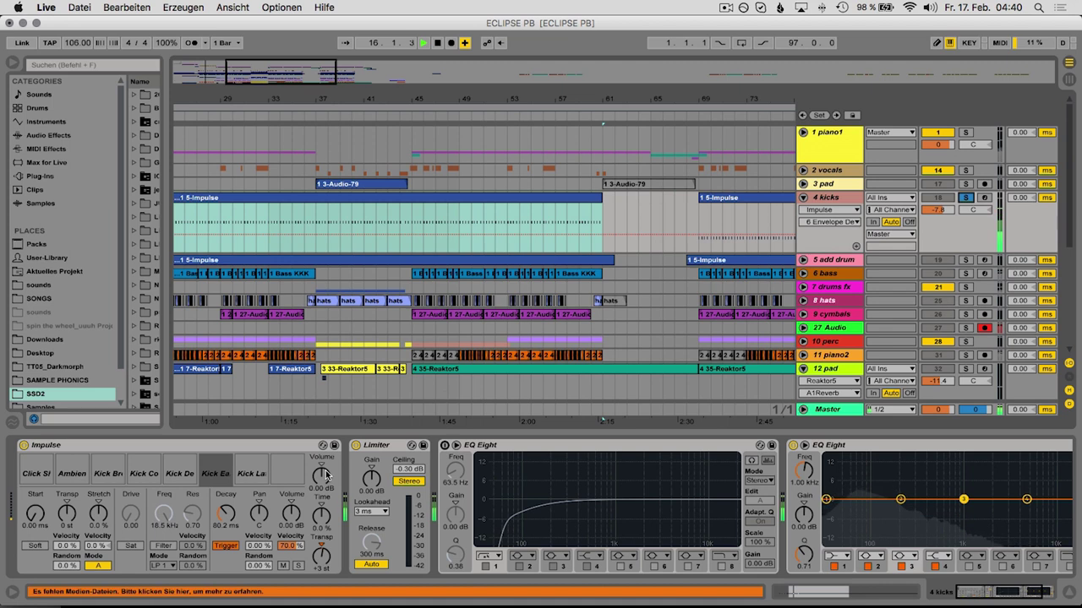
pyautogui.moveTo(221, 519)
pyautogui.mouseDown()
pyautogui.moveTo(222, 474)
pyautogui.moveTo(222, 529)
pyautogui.mouseUp()
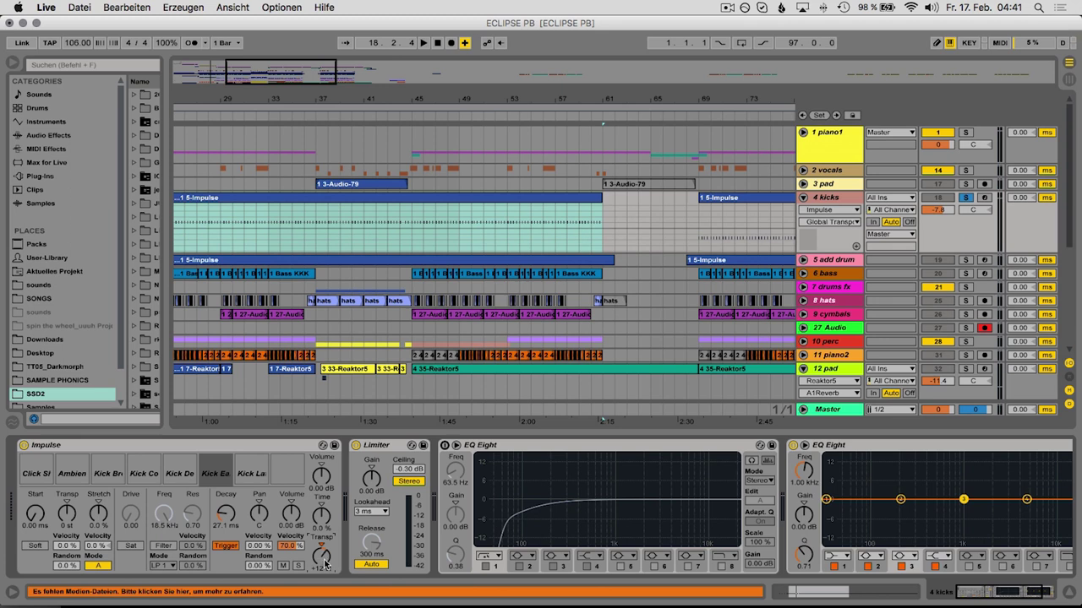
pyautogui.moveTo(226, 516); pyautogui.dragTo(226, 432)
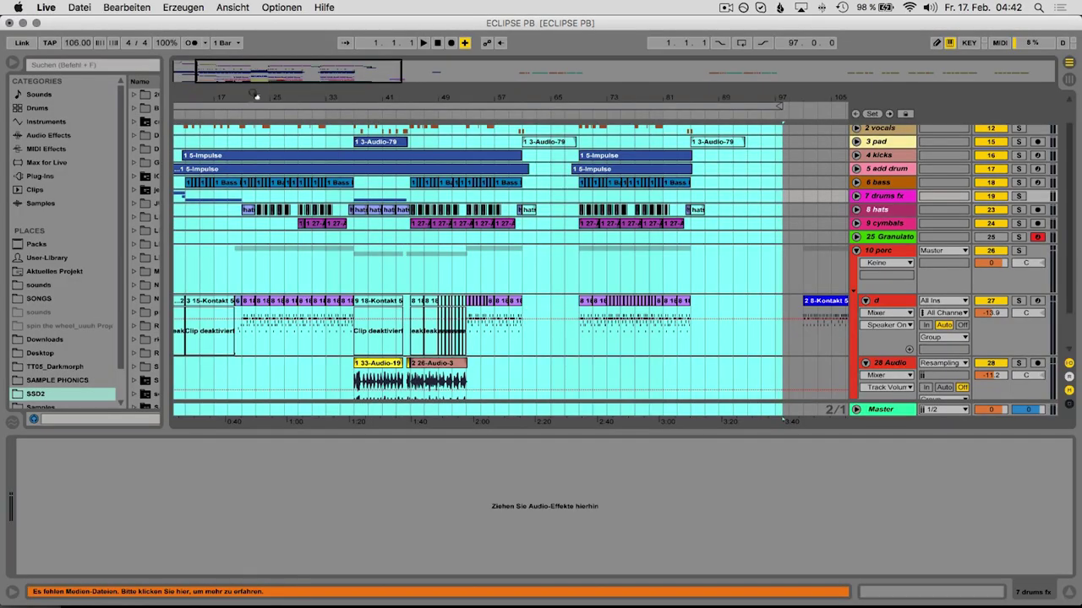
# Step: Solo the d track in the perc group and play its Kontakt 5 clips from bar 21
pyautogui.moveTo(247, 98); pyautogui.dragTo(241, 208)
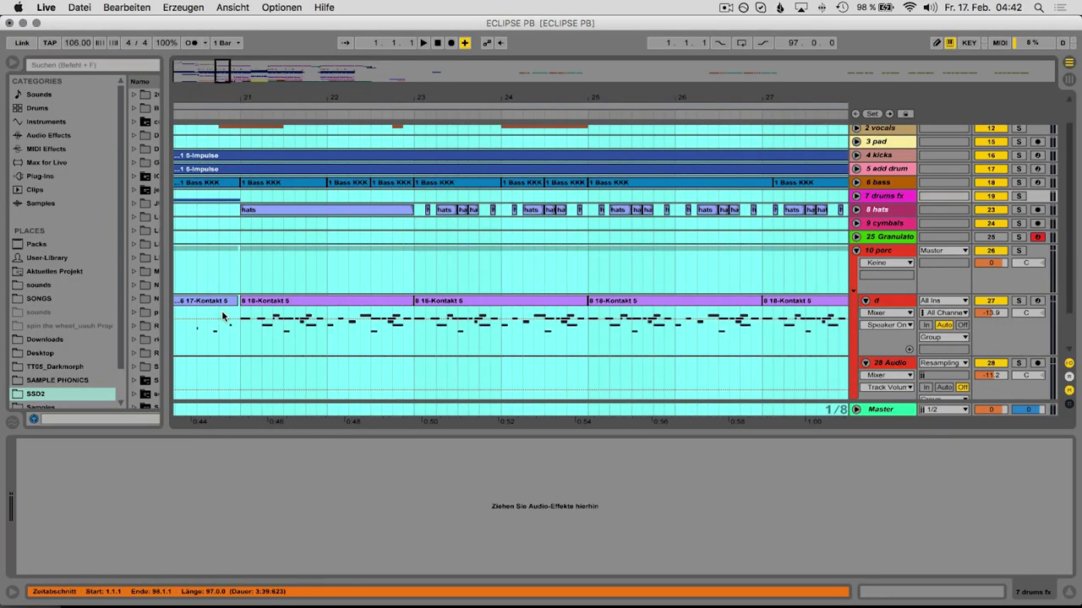
pyautogui.click(242, 337)
pyautogui.click(1018, 301)
pyautogui.press('space')
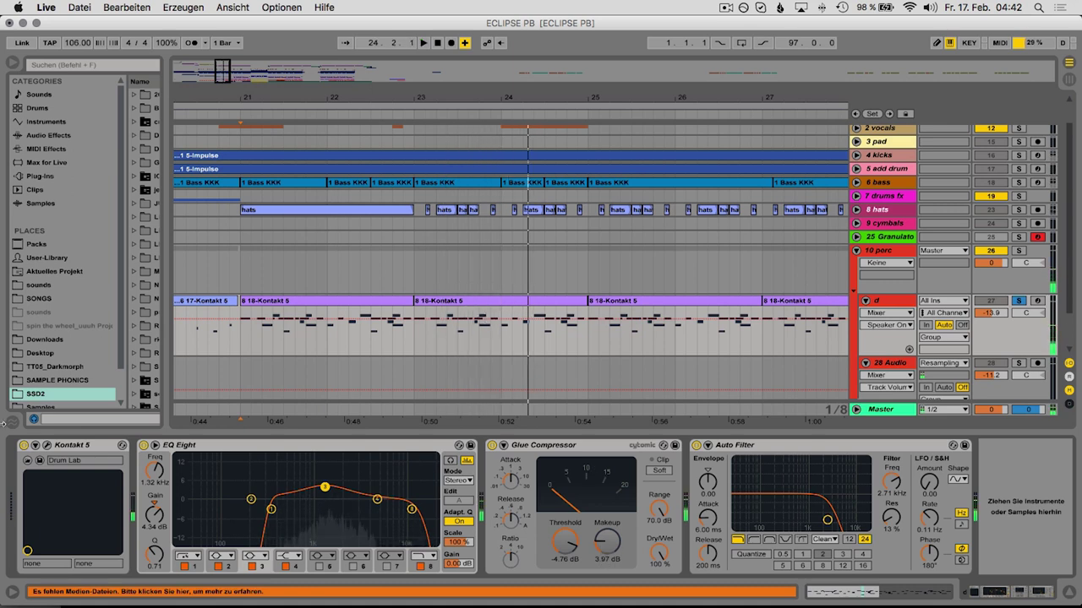
# Step: Select the Kontakt 5 instrument and compare the percussion with the full mix by toggling the perc group's solo
pyautogui.click(47, 446)
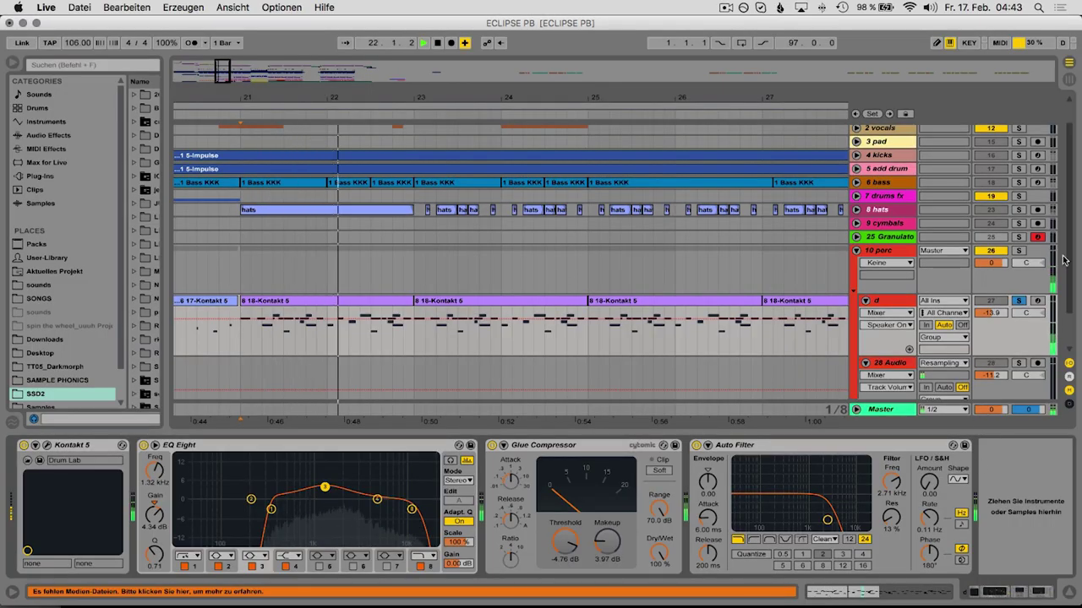
pyautogui.click(1020, 251)
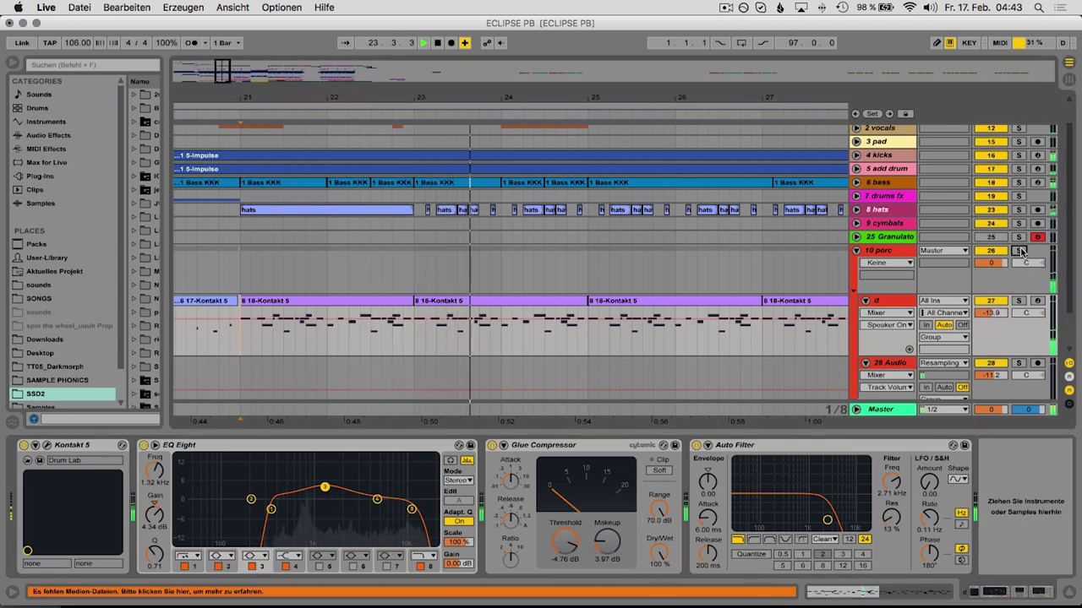
pyautogui.click(1019, 252)
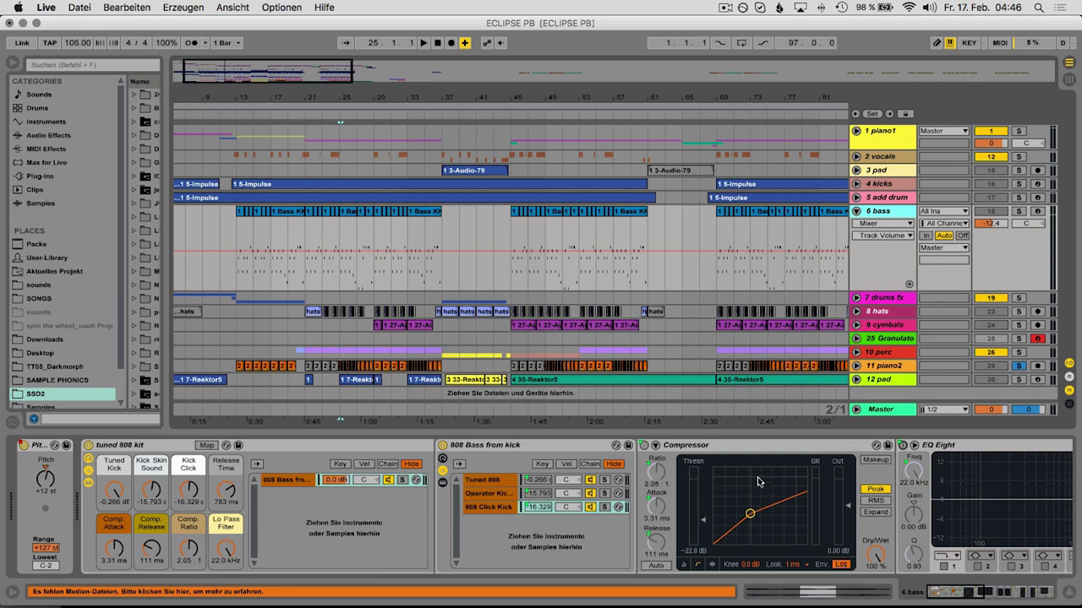
# Step: Examine the bass track's effect chain, including the RBass Stereo and RCompressor settings, and fold the bass track
pyautogui.hscroll(10, 705, 541)
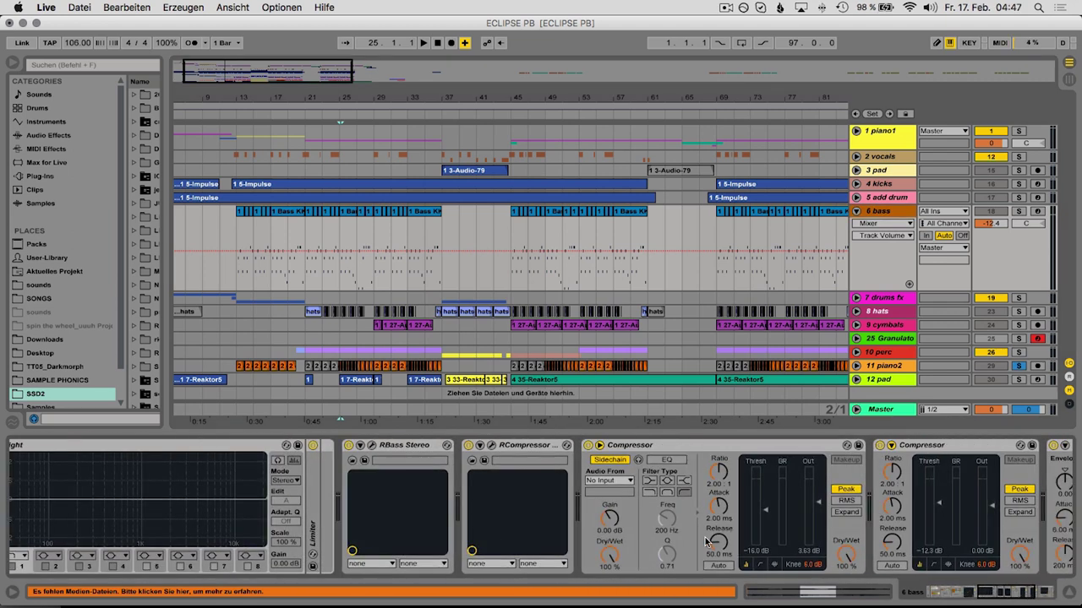
pyautogui.click(373, 446)
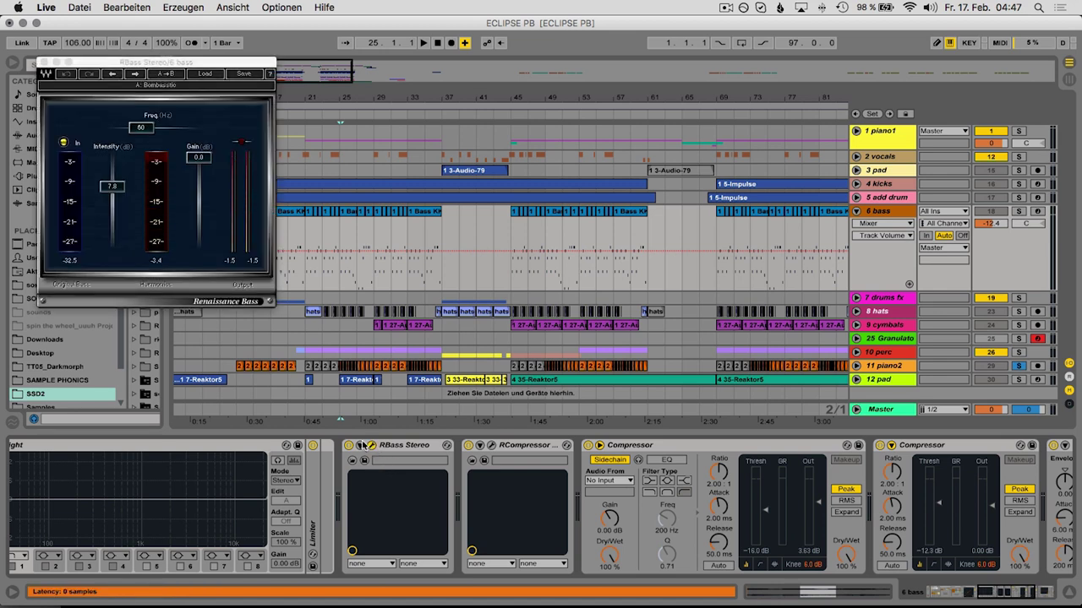
pyautogui.click(361, 445)
pyautogui.click(556, 447)
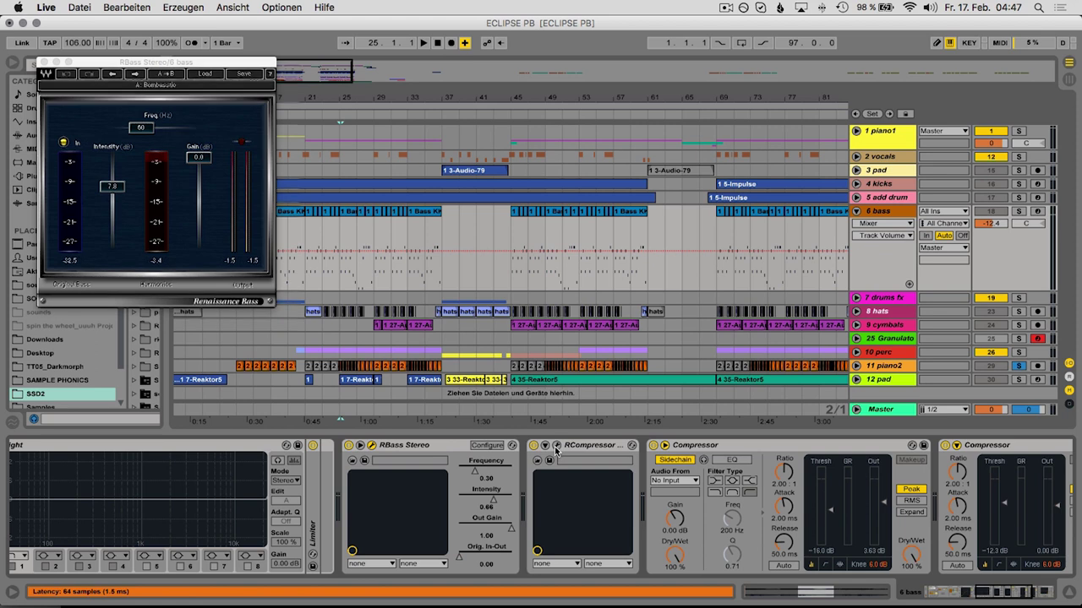
pyautogui.hscroll(5, 679, 475)
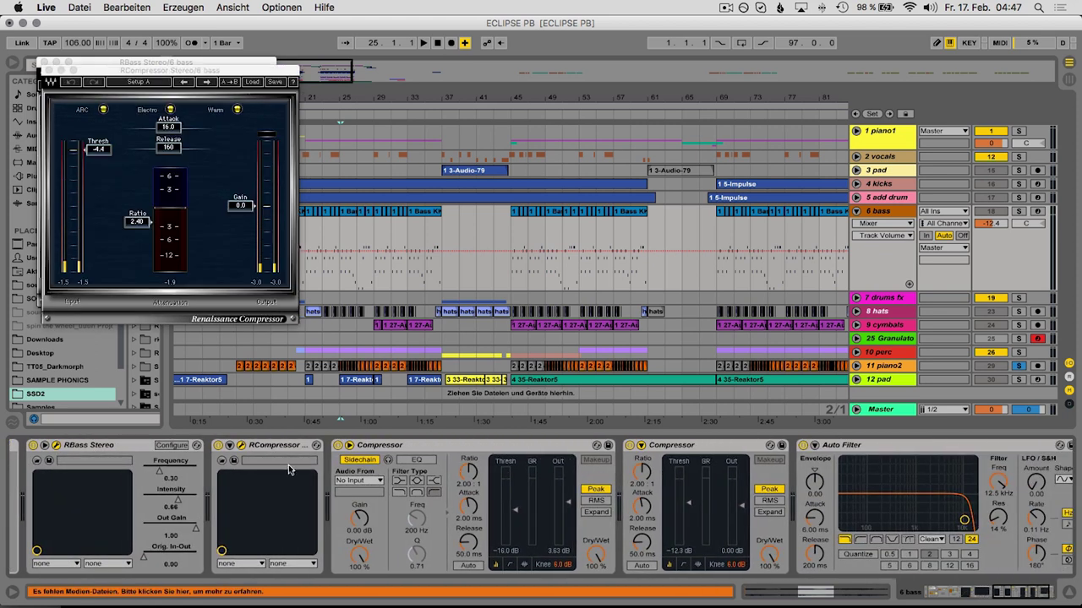
pyautogui.hscroll(2, 590, 496)
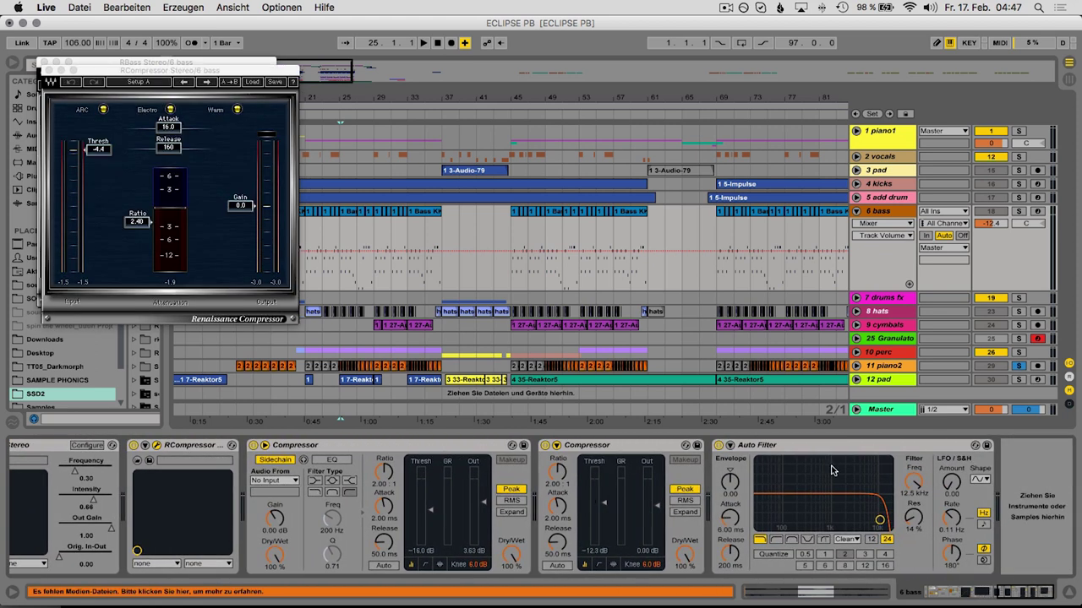
pyautogui.click(48, 71)
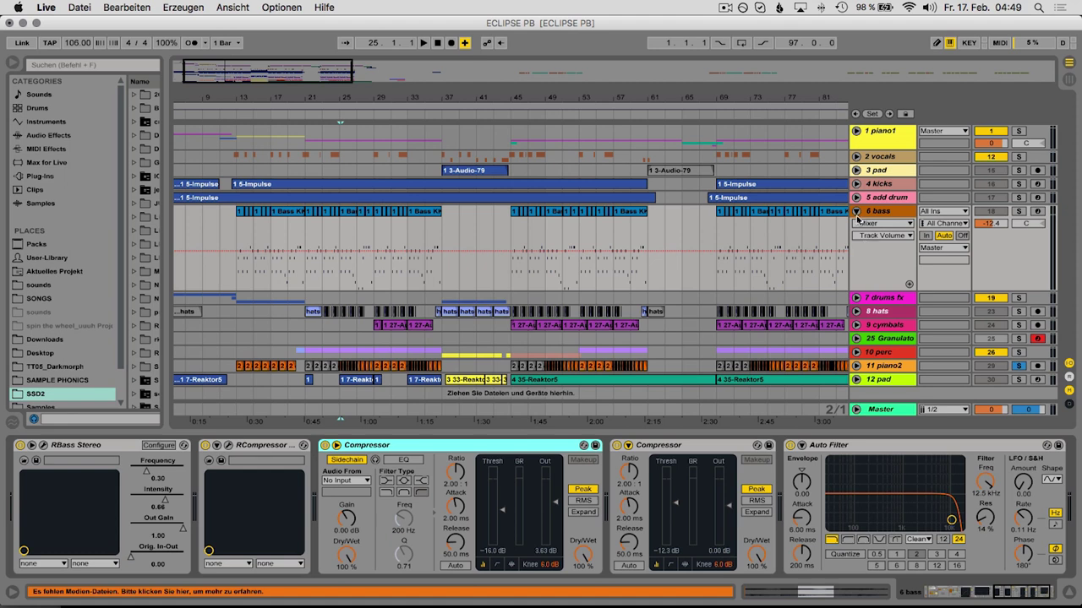
pyautogui.click(856, 211)
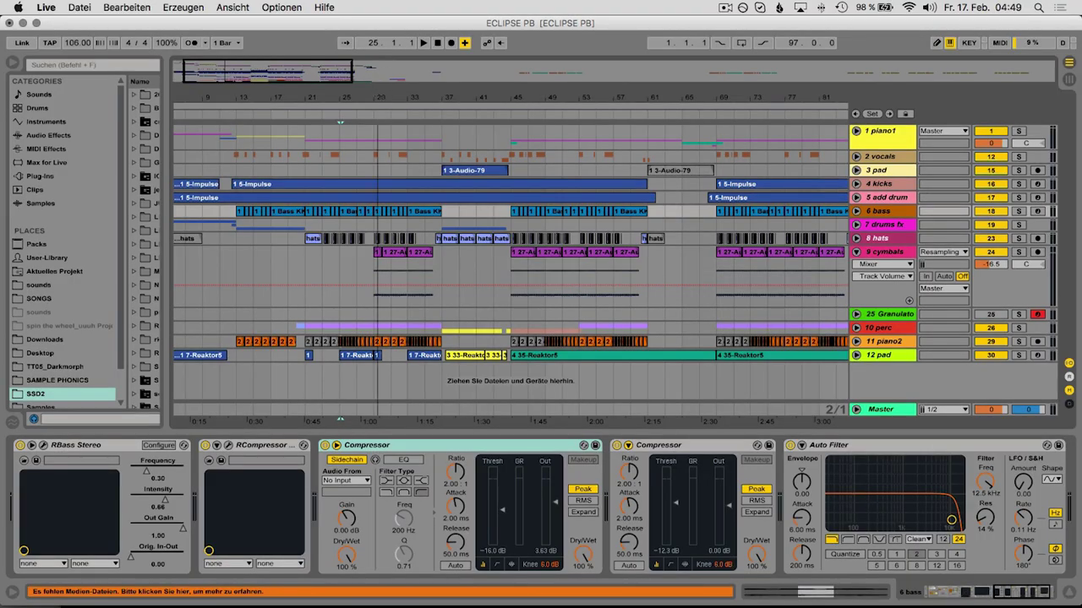
# Step: Select the 27-Audio-26 clip at bar 29 on the cymbals track
pyautogui.moveTo(378, 98); pyautogui.dragTo(366, 161)
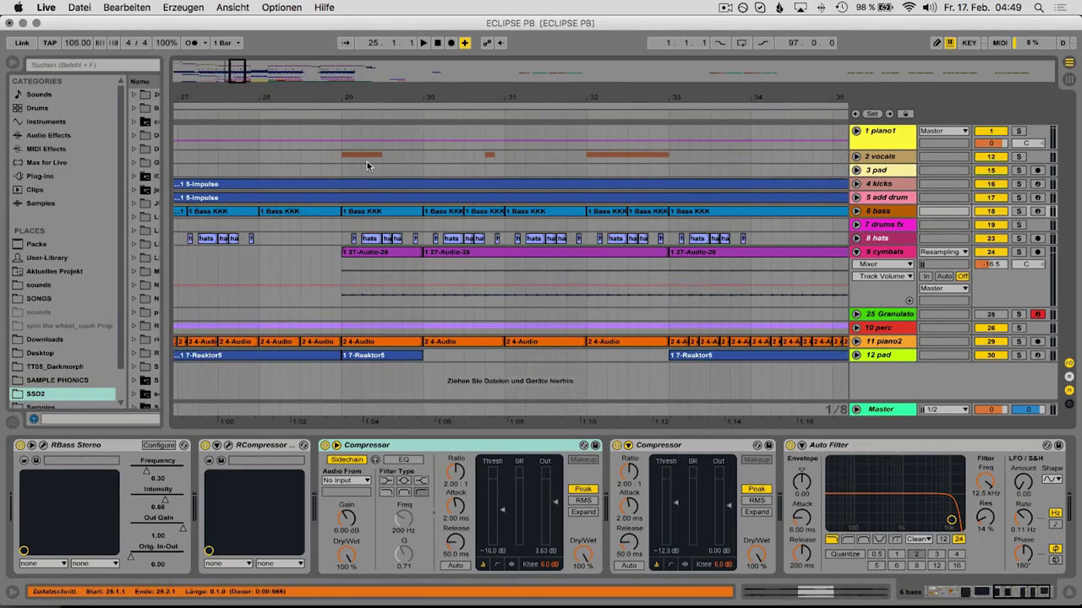
pyautogui.click(353, 256)
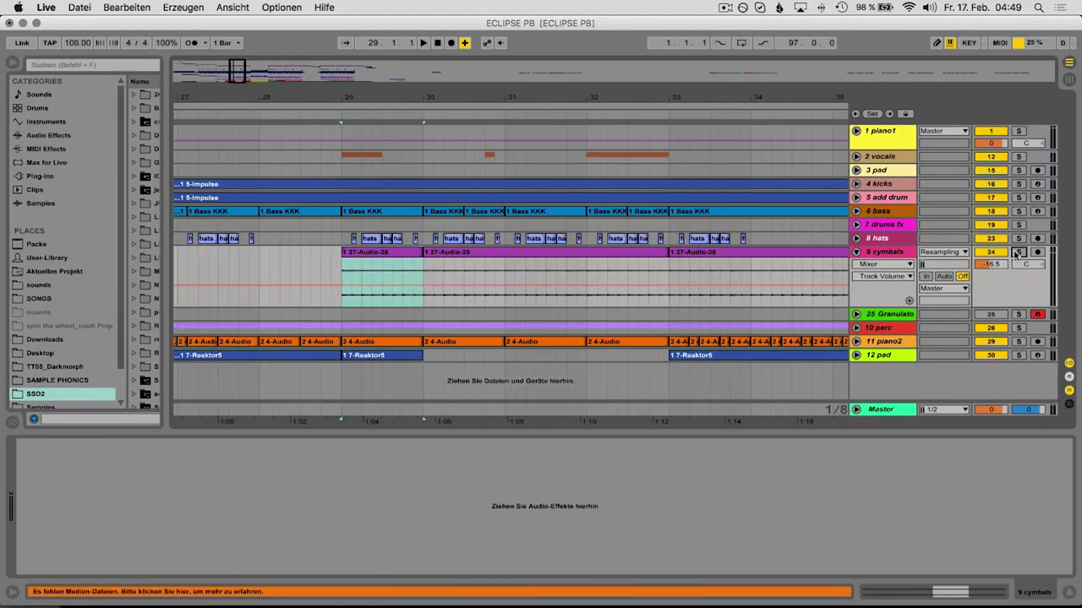